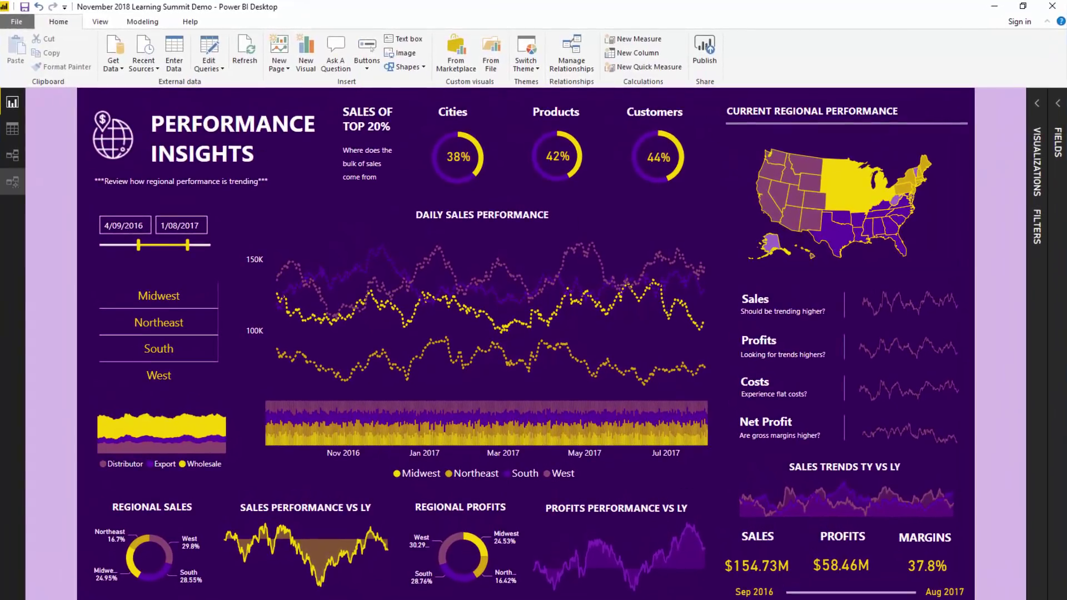
# Step: Narrow the report's date slicer to 2/12/2016–17/04/2017
pyautogui.moveTo(139, 245); pyautogui.dragTo(183, 246)
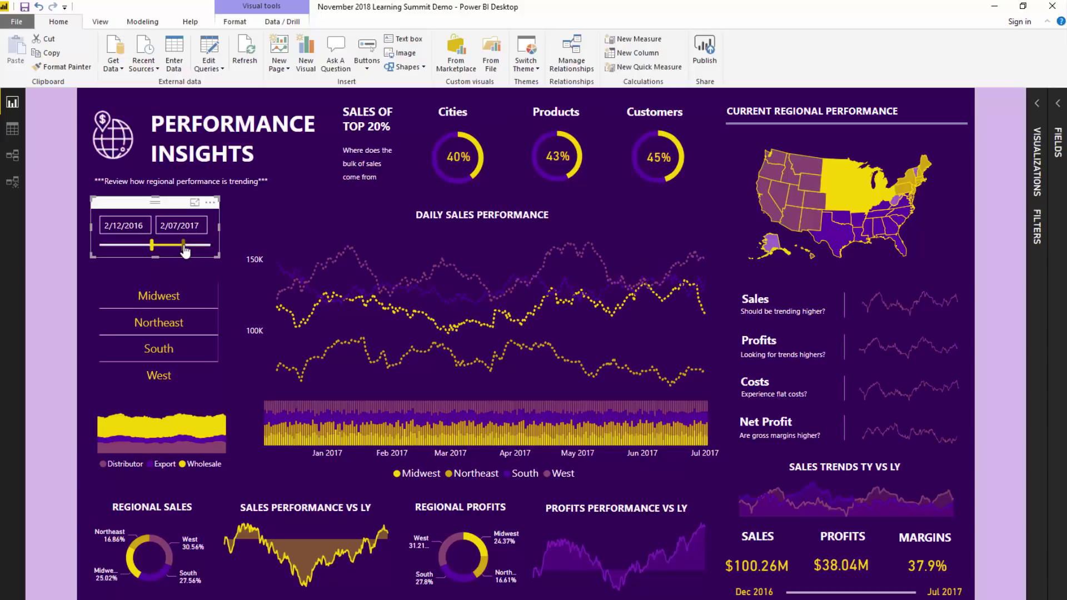
pyautogui.click(234, 225)
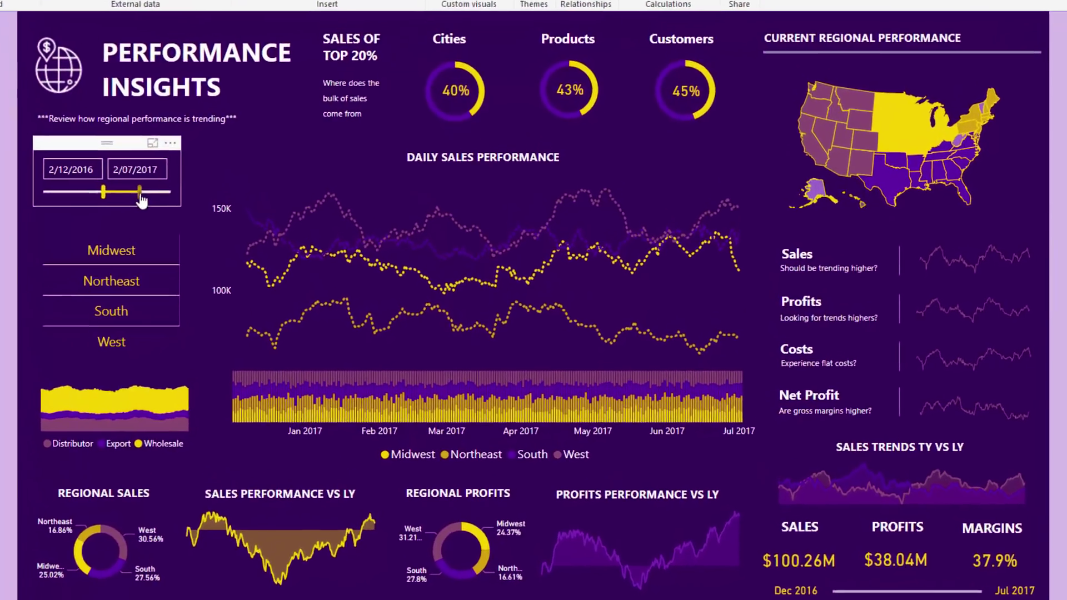
pyautogui.moveTo(183, 245); pyautogui.dragTo(172, 248)
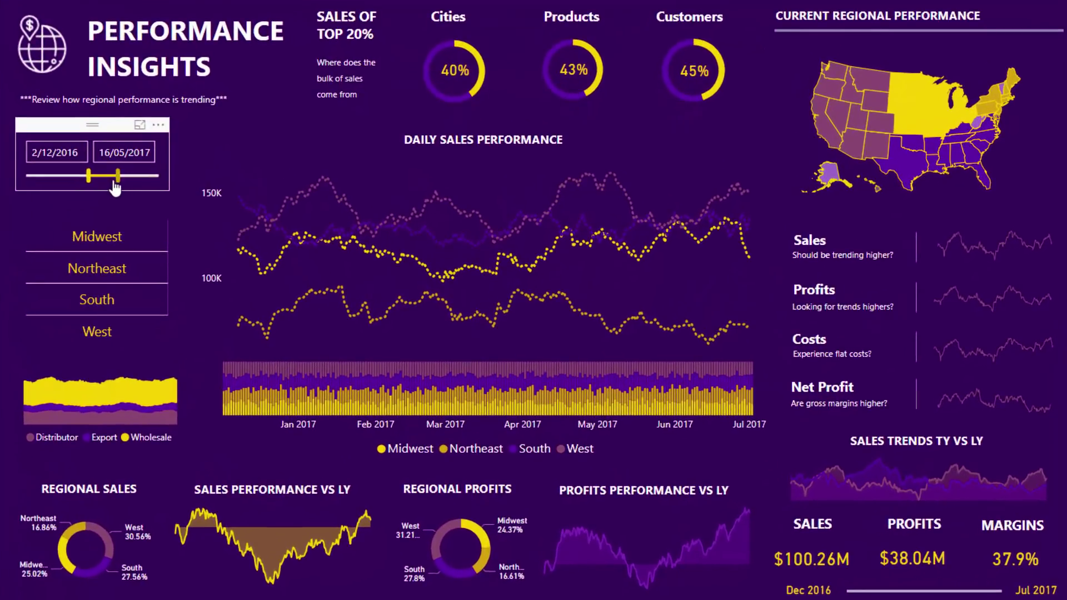
pyautogui.moveTo(115, 188); pyautogui.dragTo(111, 188)
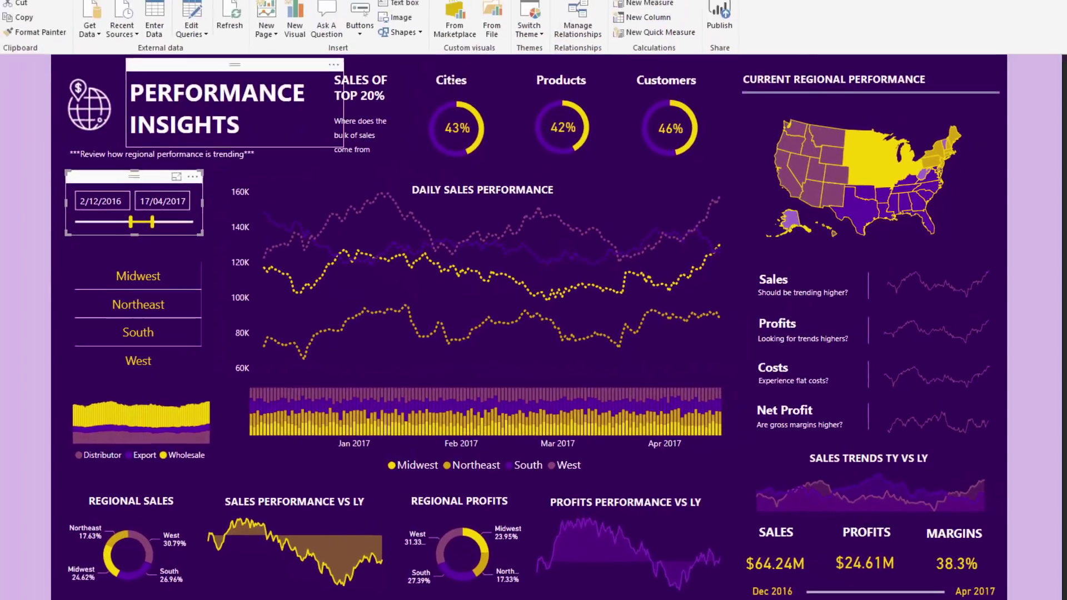
# Step: Preview the report themes list without applying one, then switch to Color Palette FX in Chrome
pyautogui.click(529, 22)
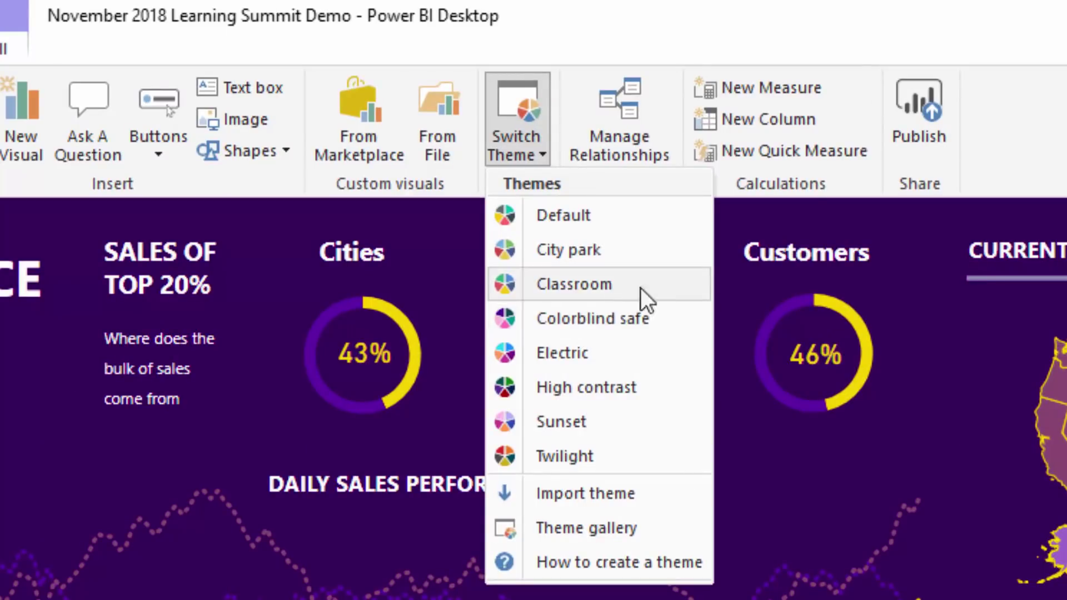
pyautogui.click(922, 238)
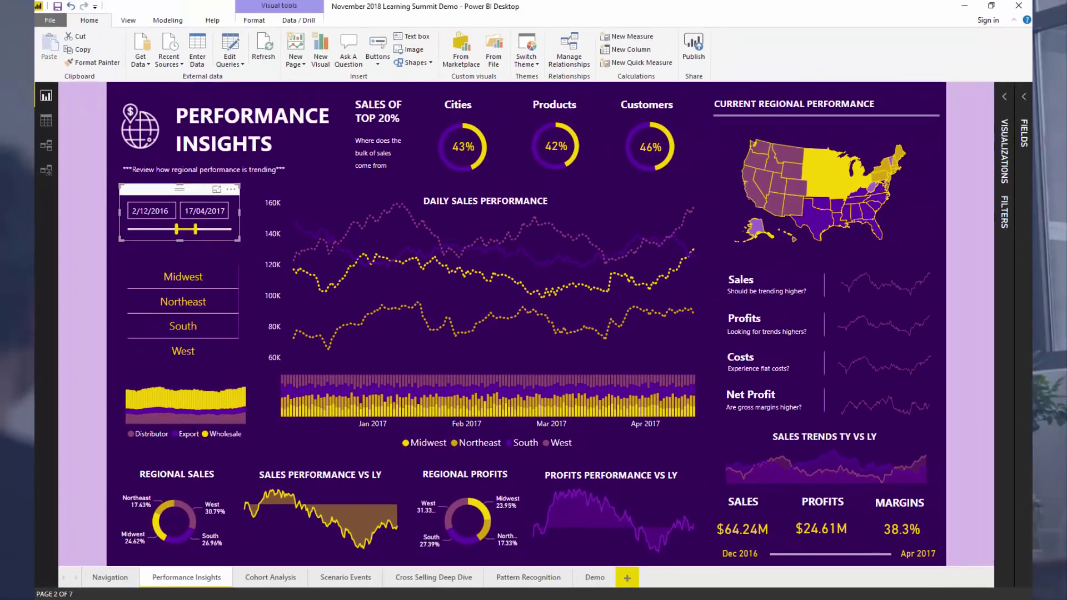
pyautogui.moveTo(223, 597)
pyautogui.click(277, 582)
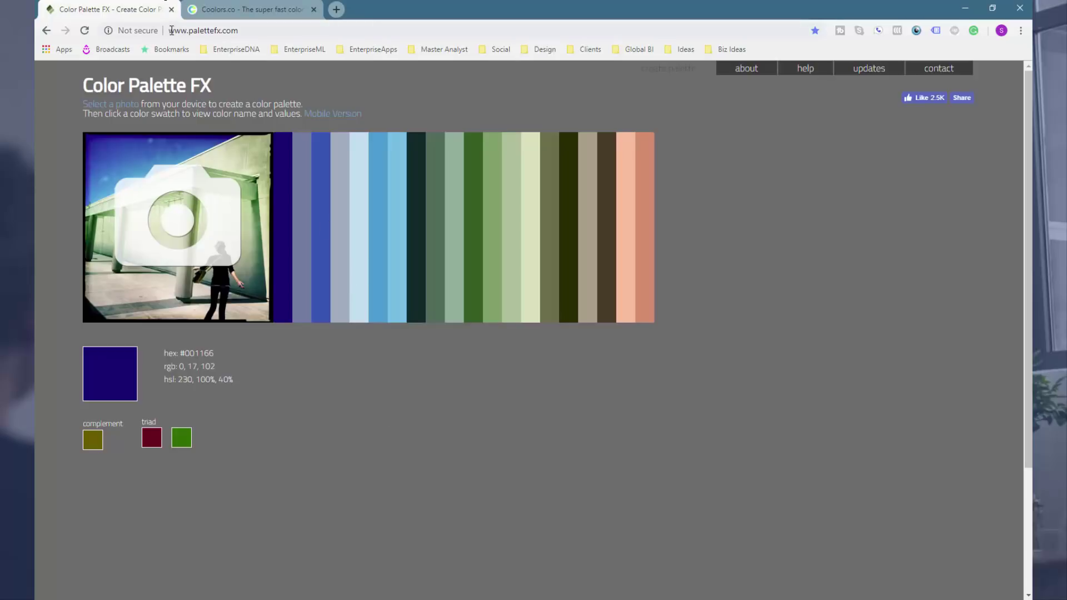
# Step: Open the purple-and-gold images.png in Photos and move its window up-left over Palette FX
pyautogui.click(261, 34)
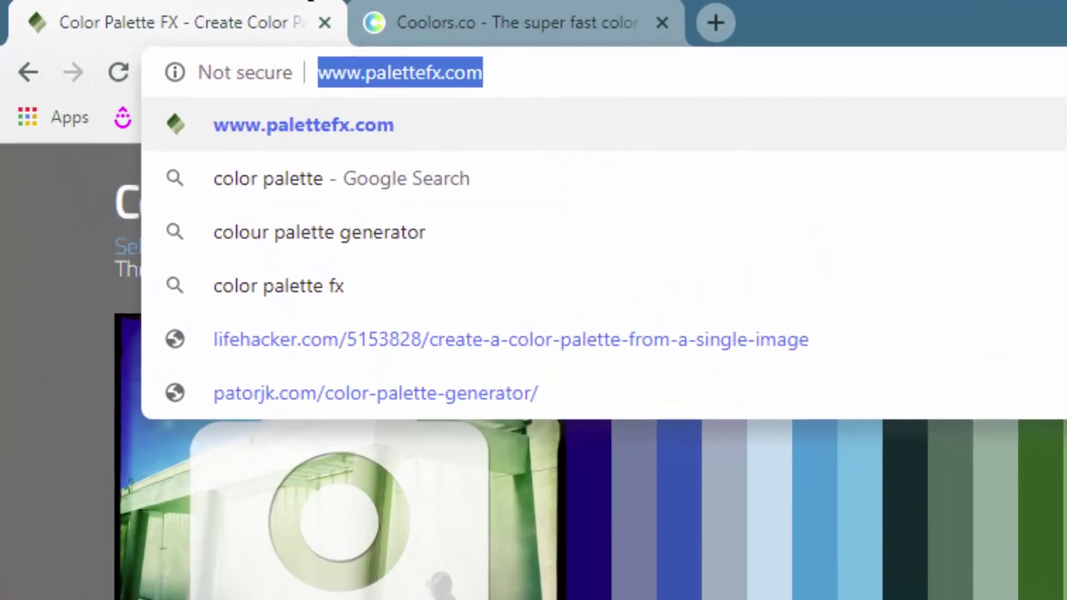
pyautogui.press('Escape')
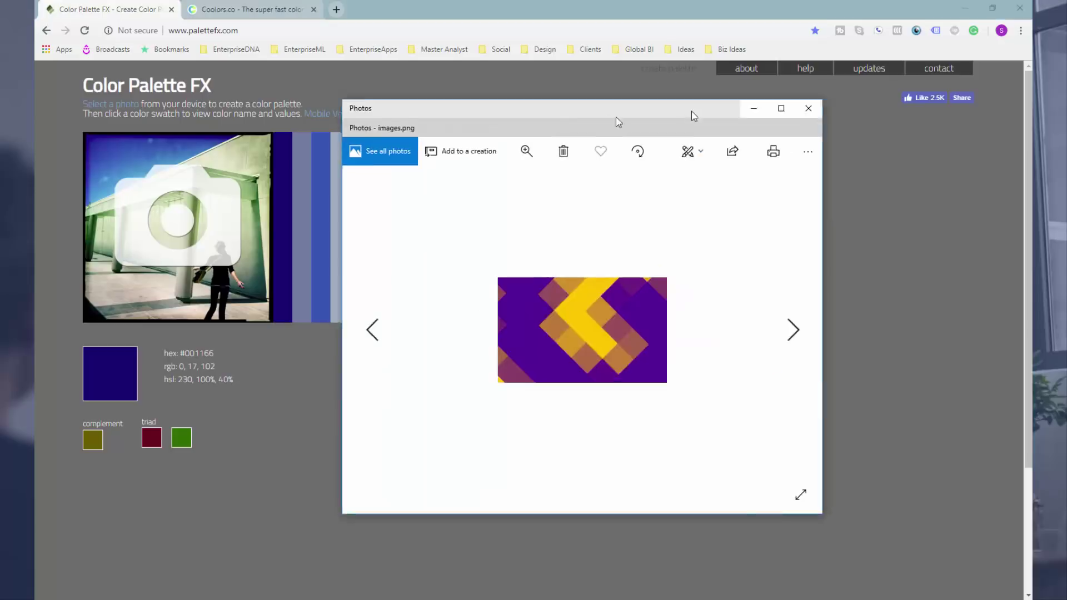
pyautogui.moveTo(616, 114); pyautogui.dragTo(498, 85)
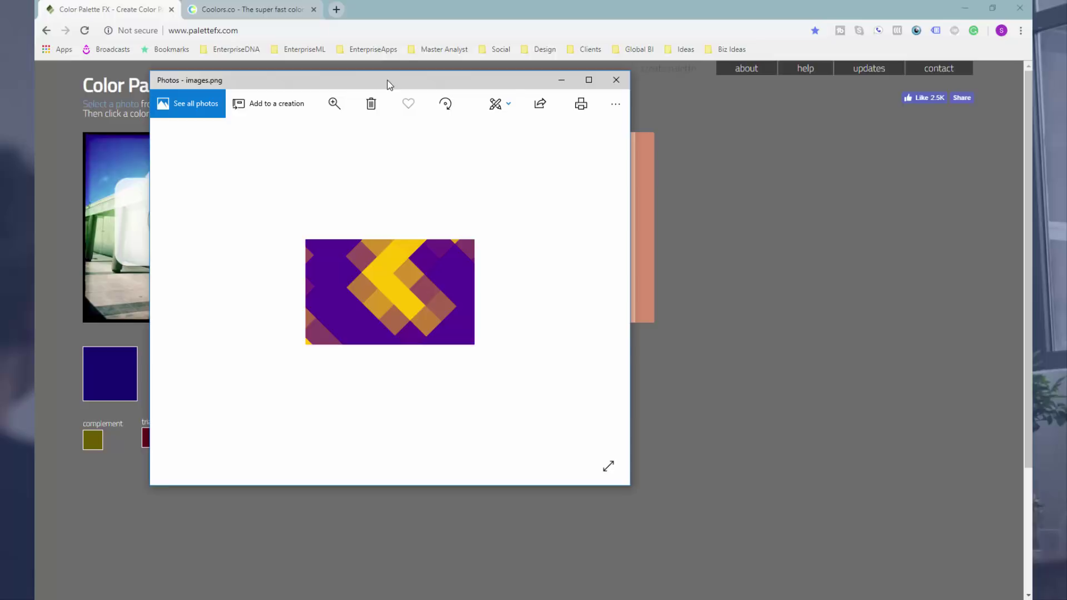
# Step: Upload images from VIRTUAL TRAINING > Learning Summits (L) > November 2018 into Palette FX's generator
pyautogui.hotkey('alt', 'F4')
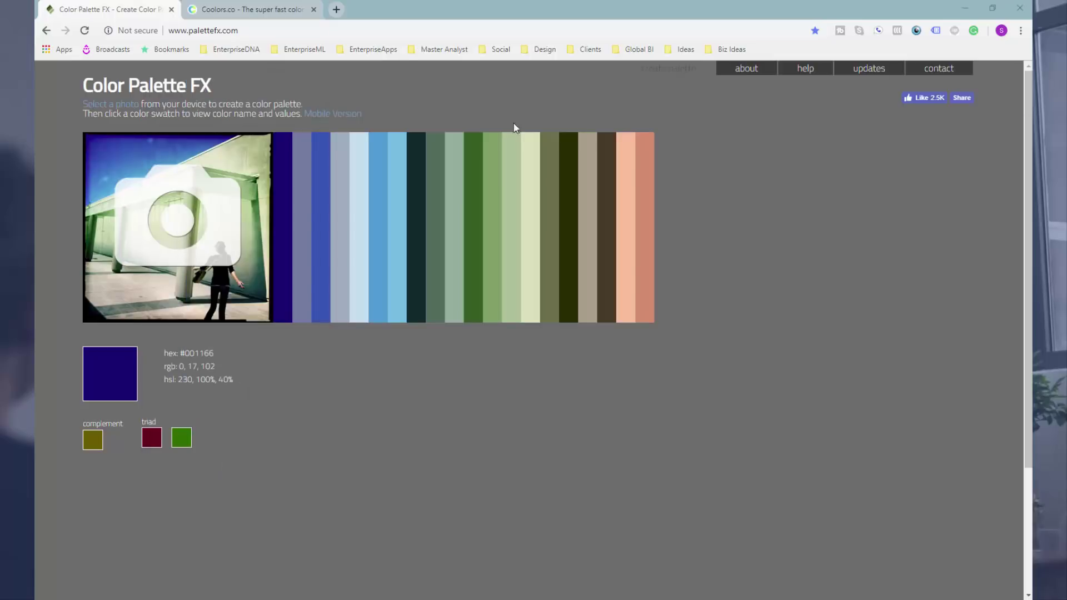
pyautogui.click(165, 227)
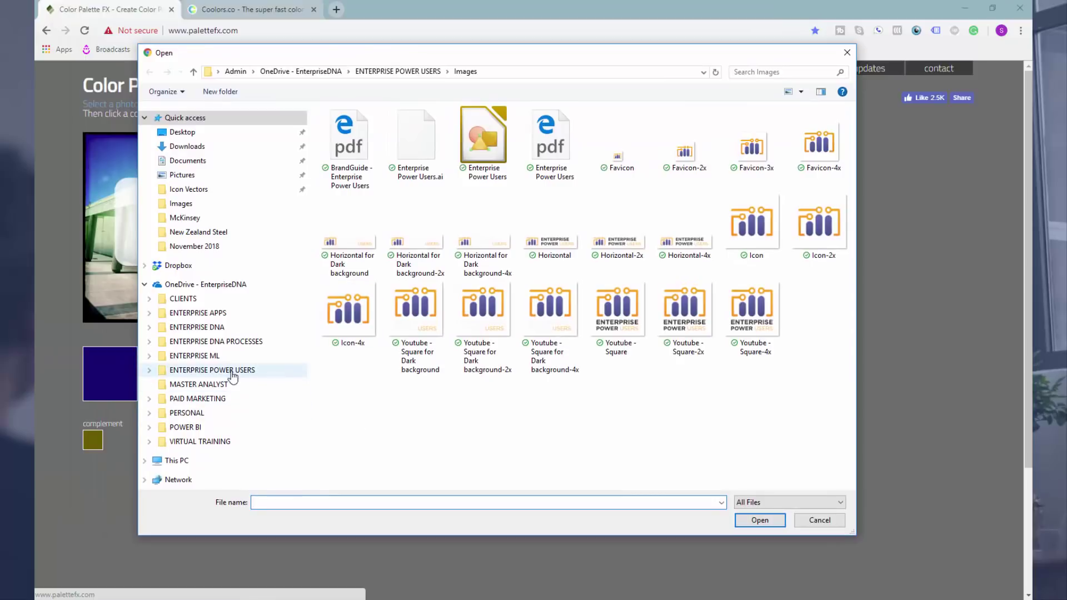
pyautogui.click(211, 370)
pyautogui.click(200, 327)
pyautogui.click(228, 341)
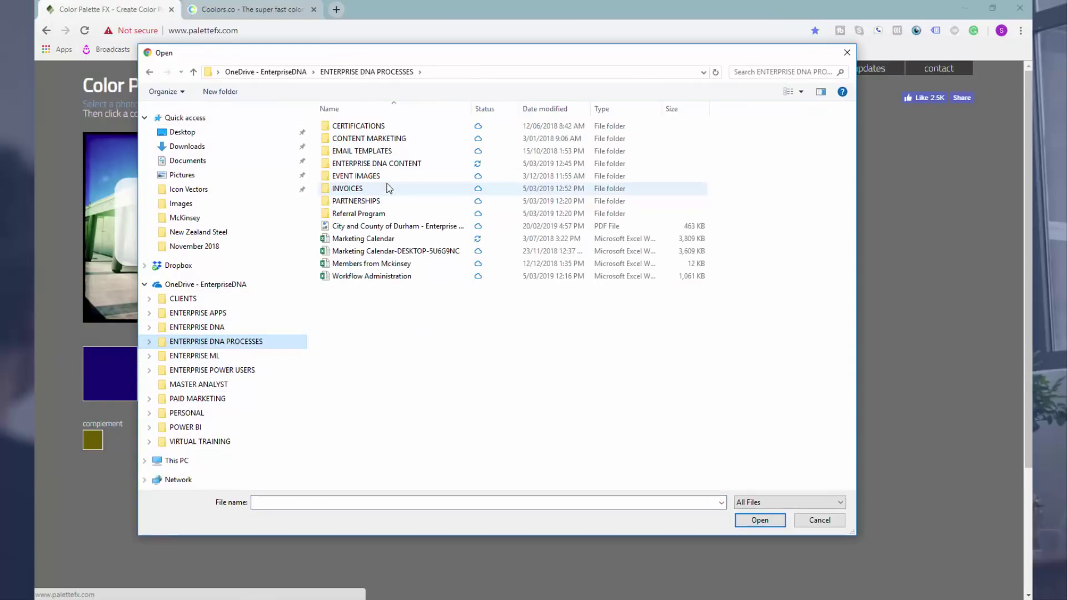
pyautogui.click(250, 441)
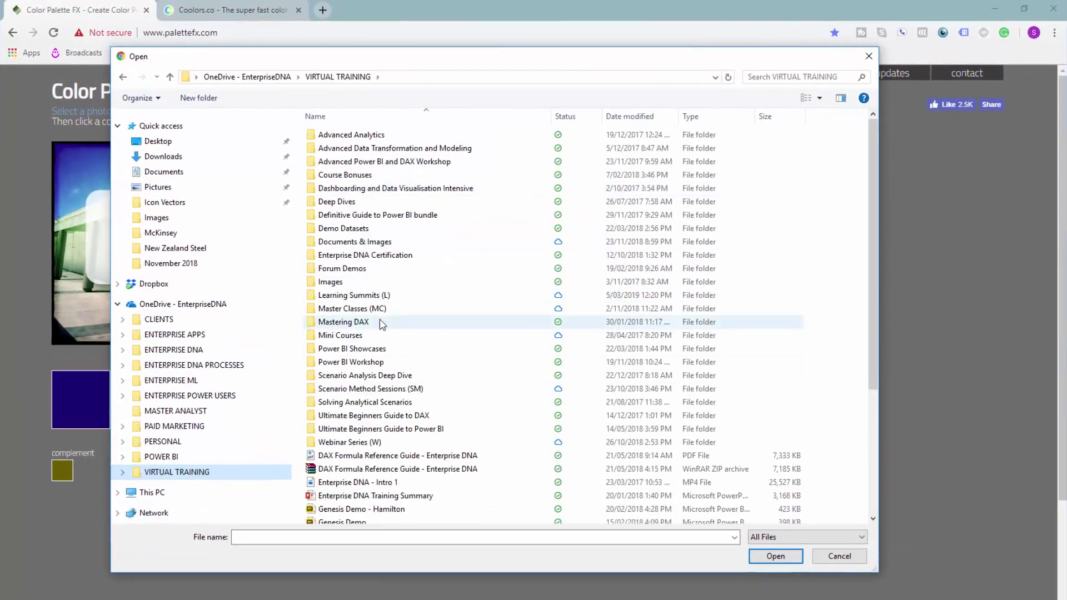
pyautogui.doubleClick(356, 295)
pyautogui.doubleClick(362, 201)
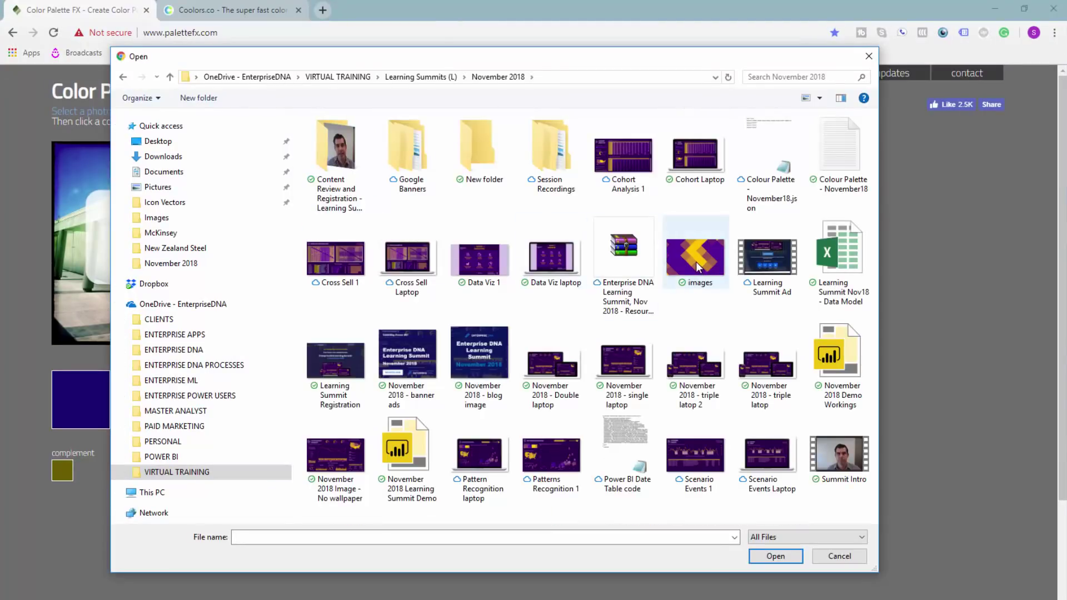
pyautogui.doubleClick(696, 261)
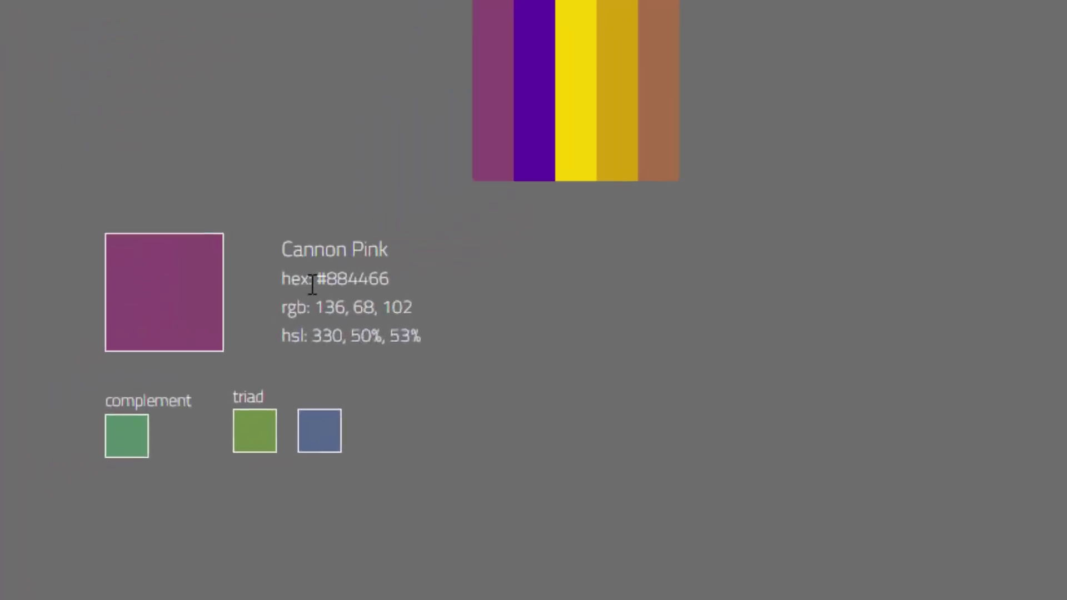
# Step: Read each stripe's hex code: Cannon Pink #884466, Supernova #ffcc00, through Cape Palliser #aa6644
pyautogui.moveTo(158, 392); pyautogui.dragTo(198, 392)
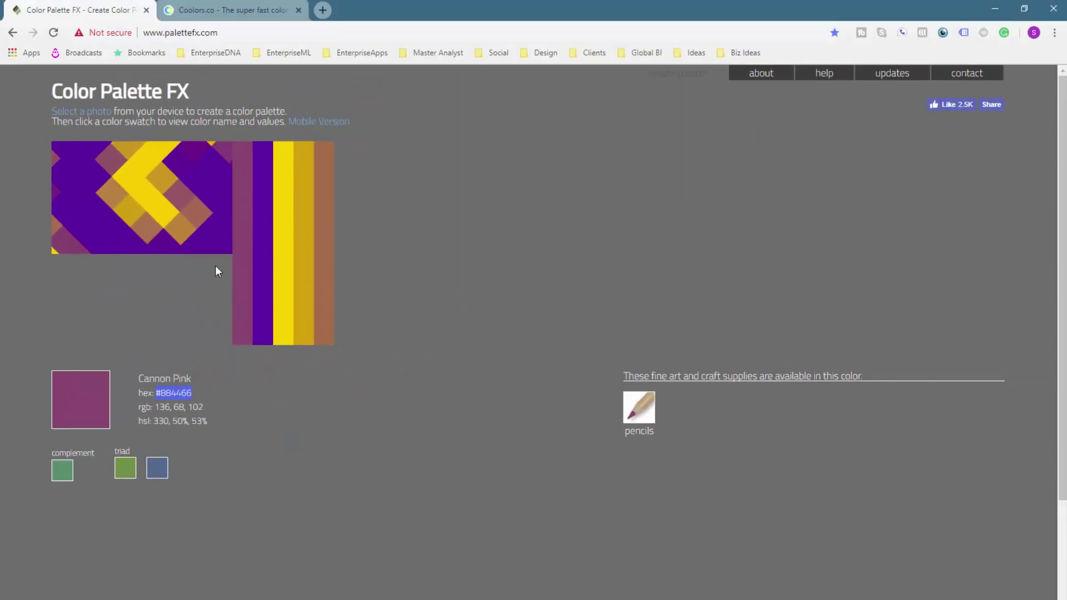
pyautogui.click(263, 289)
pyautogui.click(285, 281)
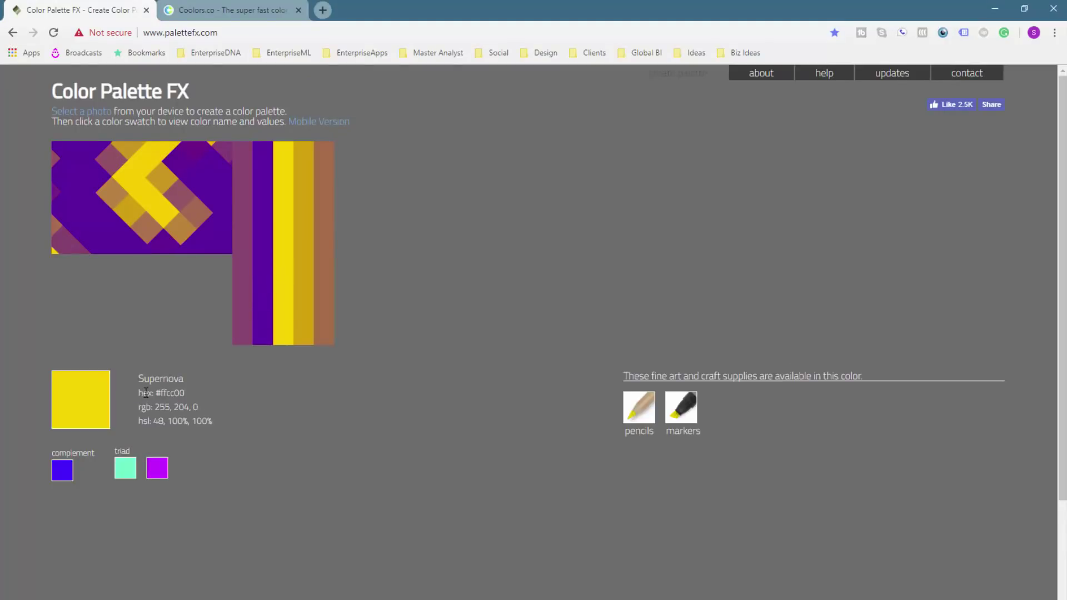
pyautogui.click(188, 392)
pyautogui.moveTo(184, 392); pyautogui.dragTo(142, 391)
pyautogui.click(280, 285)
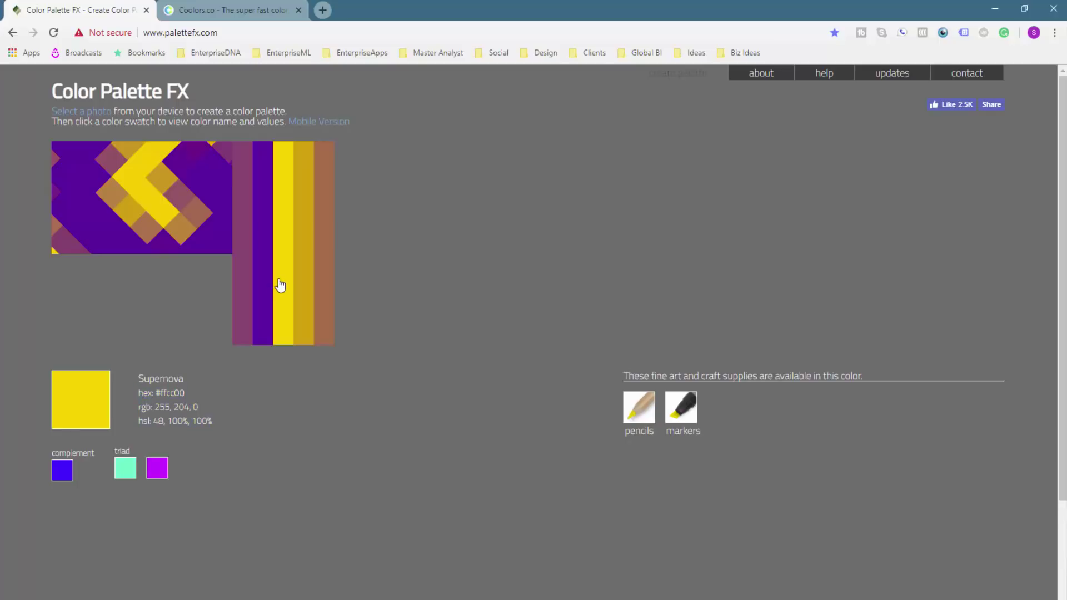
pyautogui.click(310, 278)
pyautogui.click(325, 278)
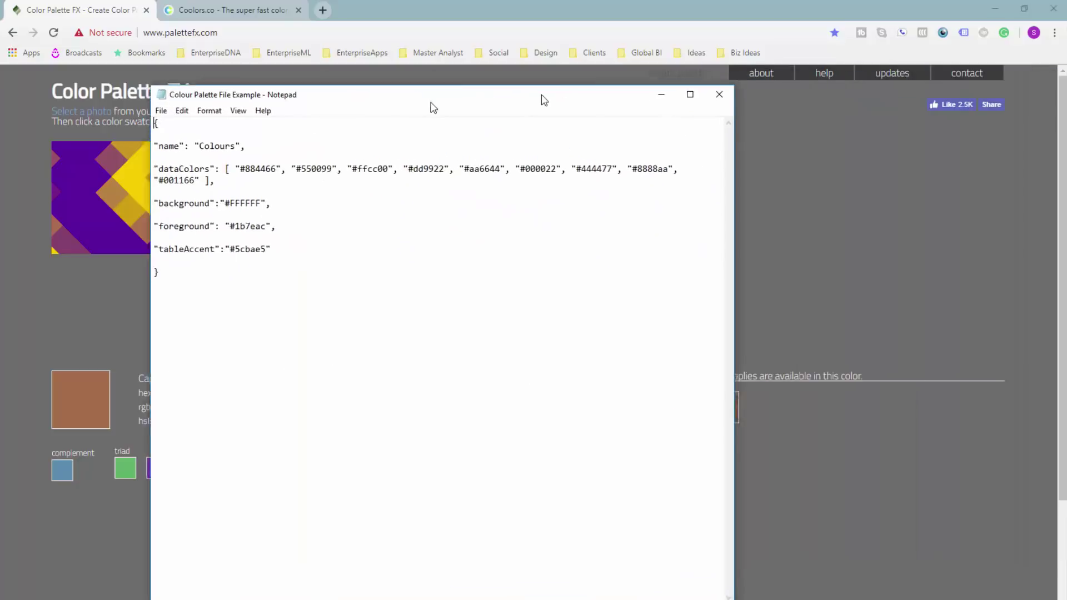
# Step: Widen the Notepad theme file and review its dataColors values such as #550099 and #dd9922
pyautogui.moveTo(543, 98); pyautogui.dragTo(451, 76)
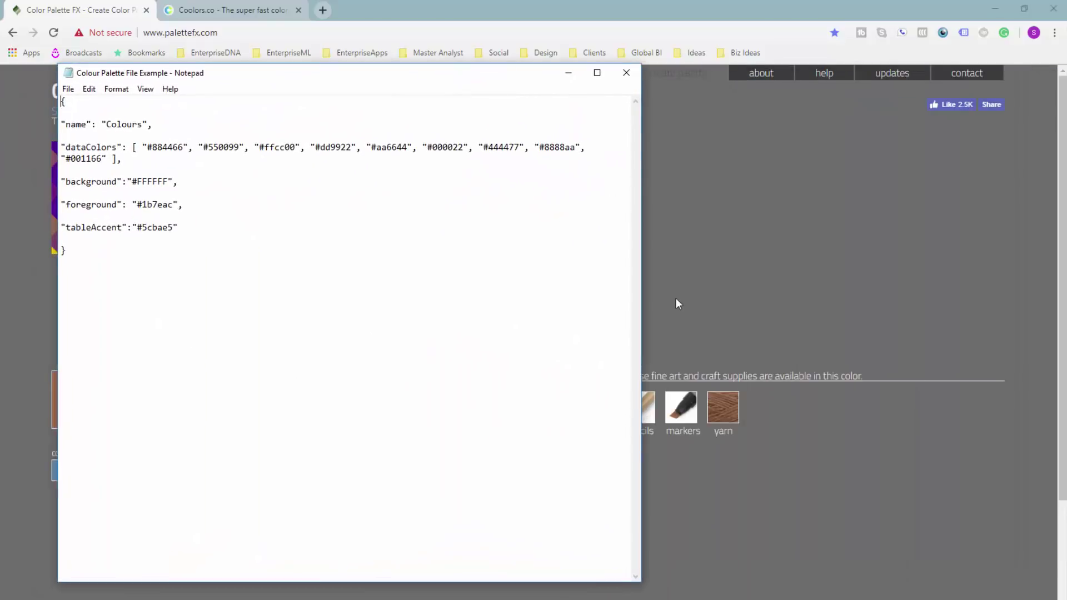
pyautogui.moveTo(640, 313); pyautogui.dragTo(831, 291)
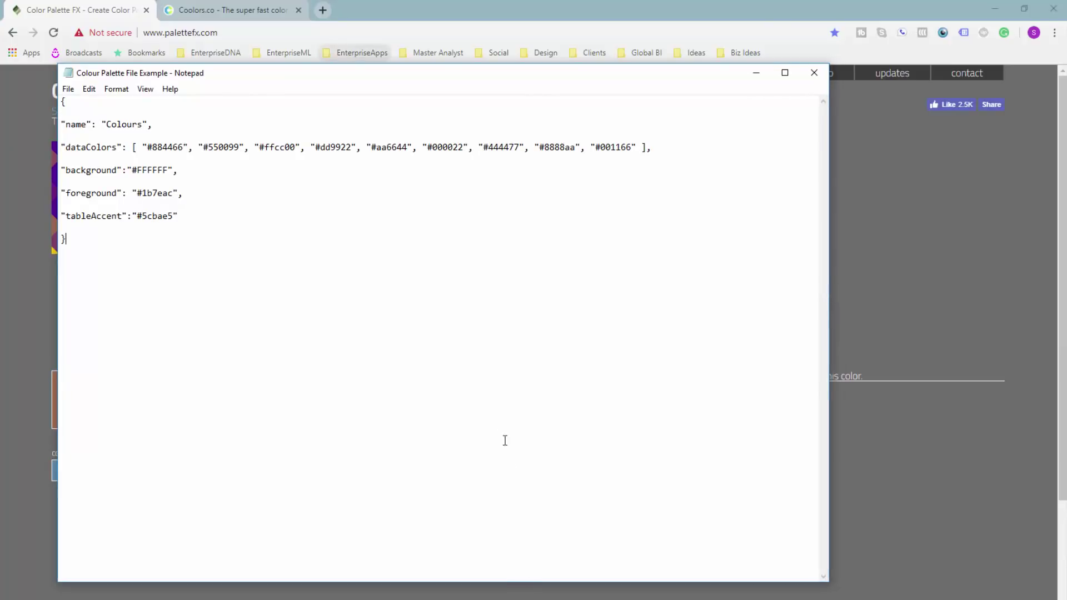
pyautogui.click(466, 567)
pyautogui.moveTo(240, 302); pyautogui.dragTo(60, 100)
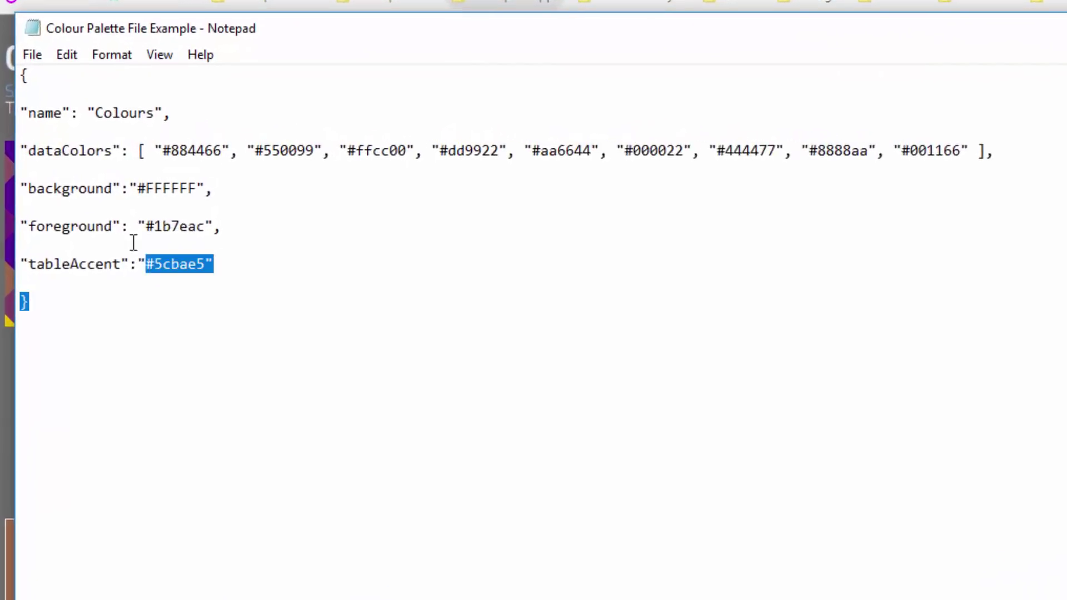
pyautogui.click(452, 313)
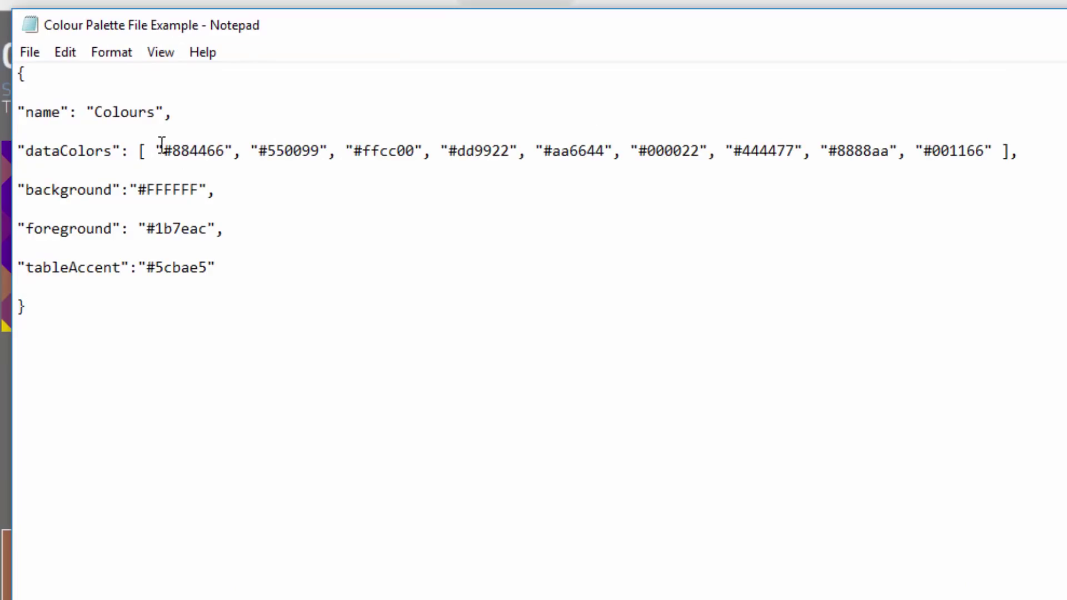
pyautogui.moveTo(161, 145); pyautogui.dragTo(414, 150)
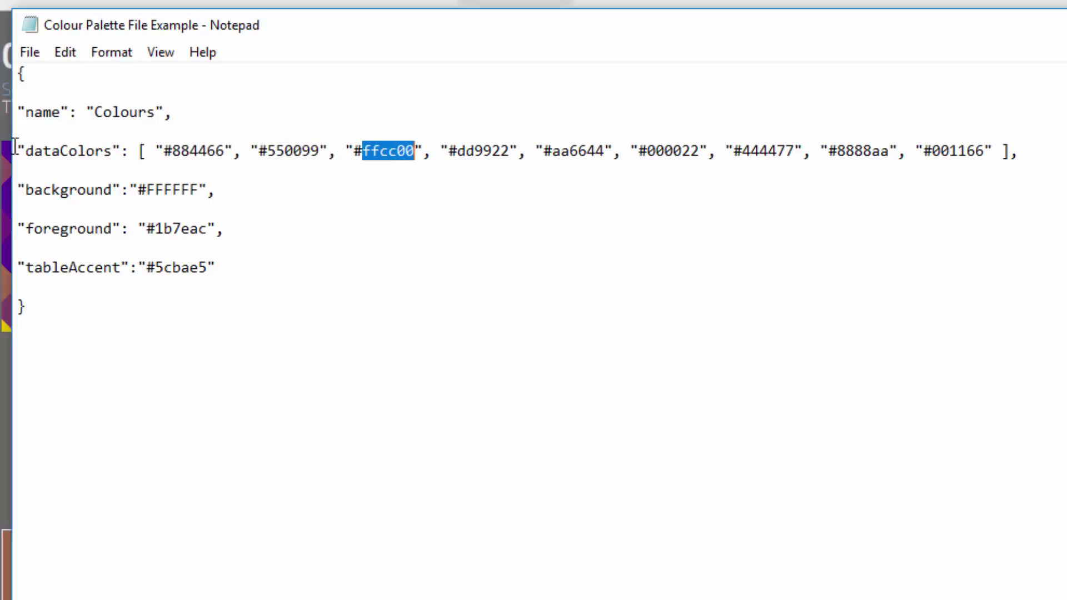
pyautogui.moveTo(25, 147); pyautogui.dragTo(127, 160)
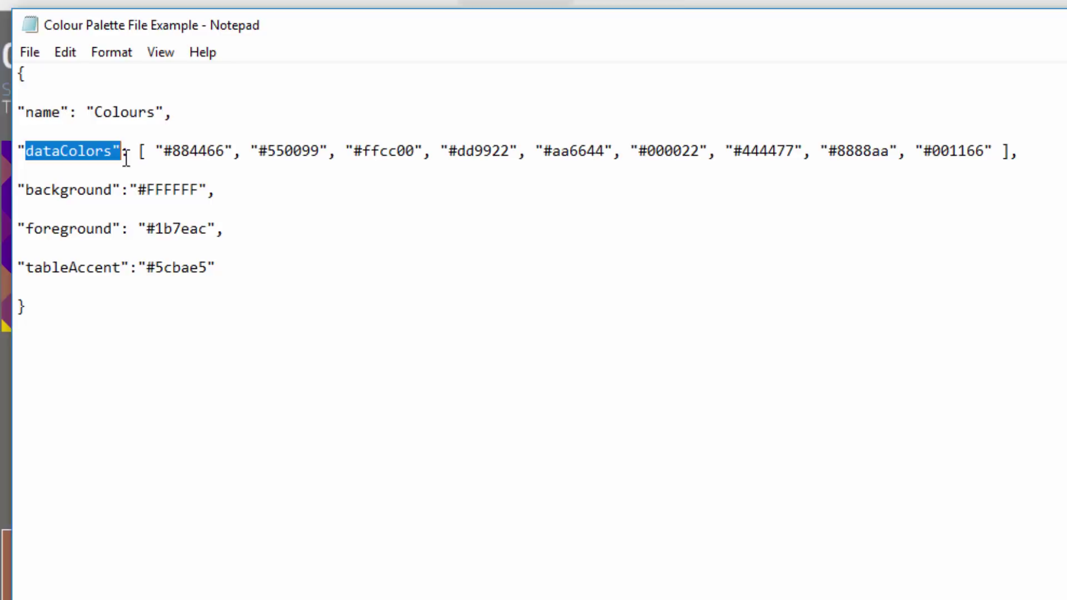
pyautogui.click(196, 151)
pyautogui.click(468, 151)
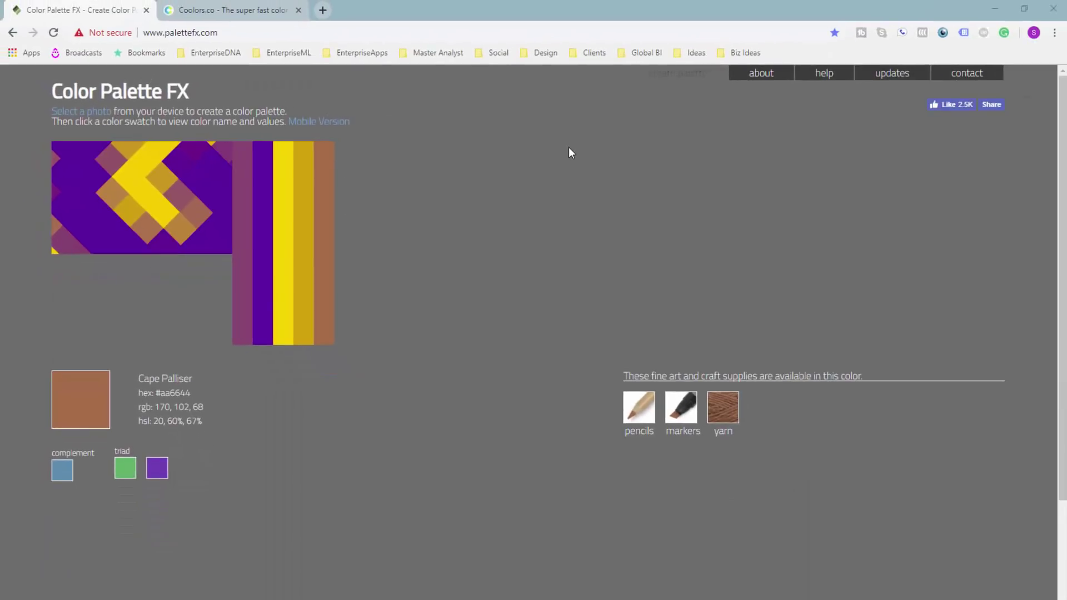
# Step: Start the Coolors palette generator and compare its five colours with the Color Palette FX tab
pyautogui.click(209, 10)
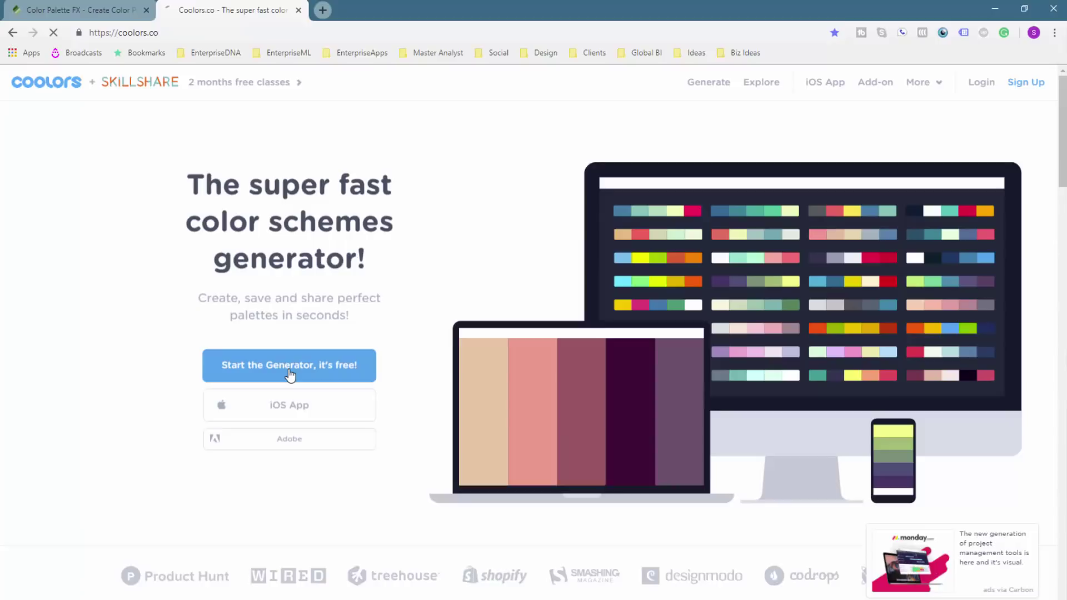
pyautogui.click(289, 375)
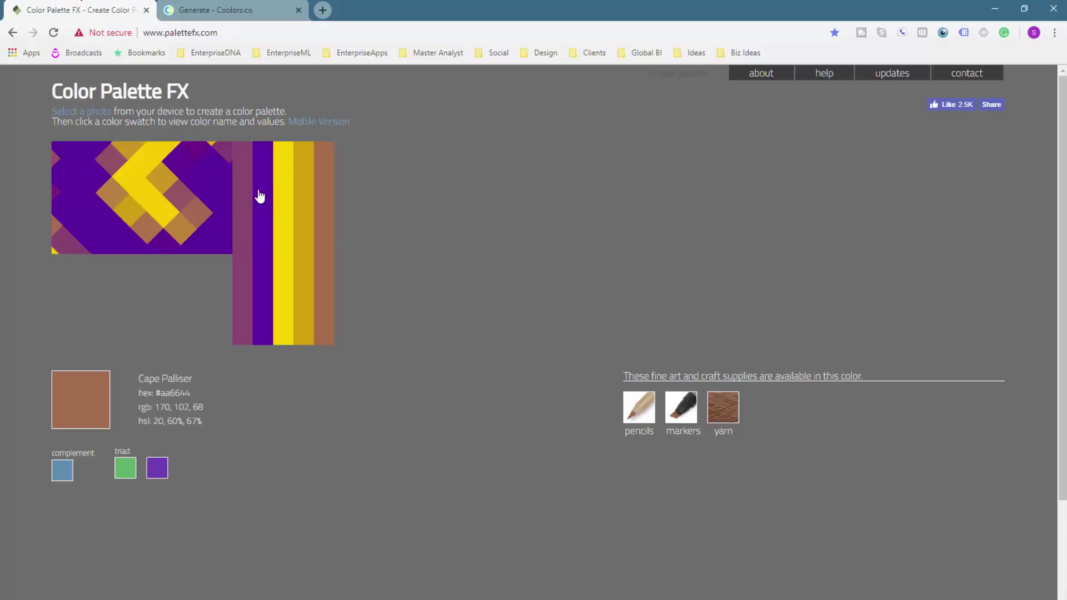
pyautogui.click(239, 6)
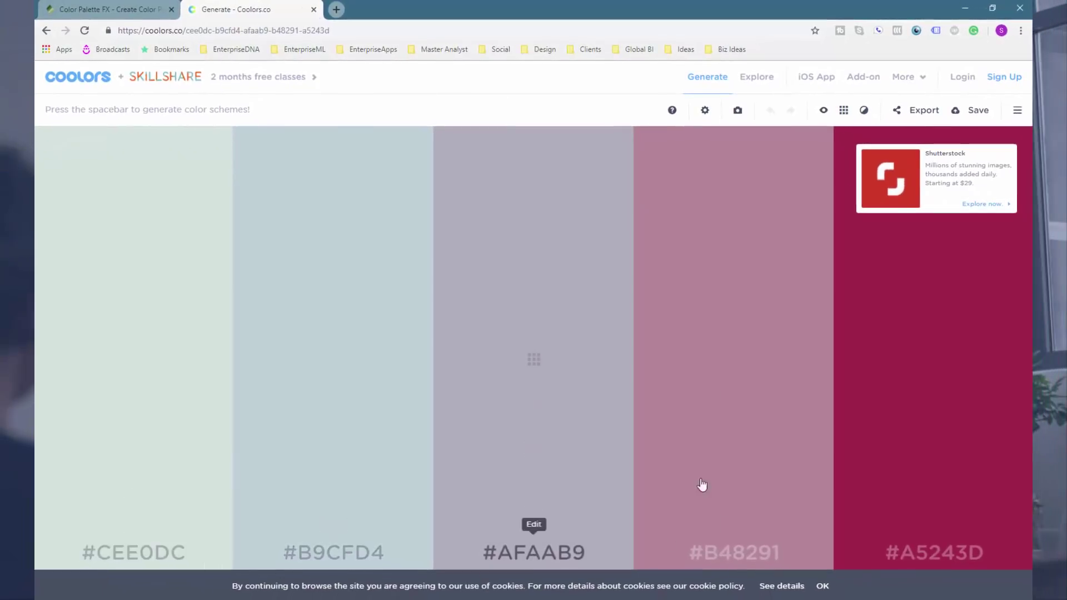
pyautogui.click(123, 13)
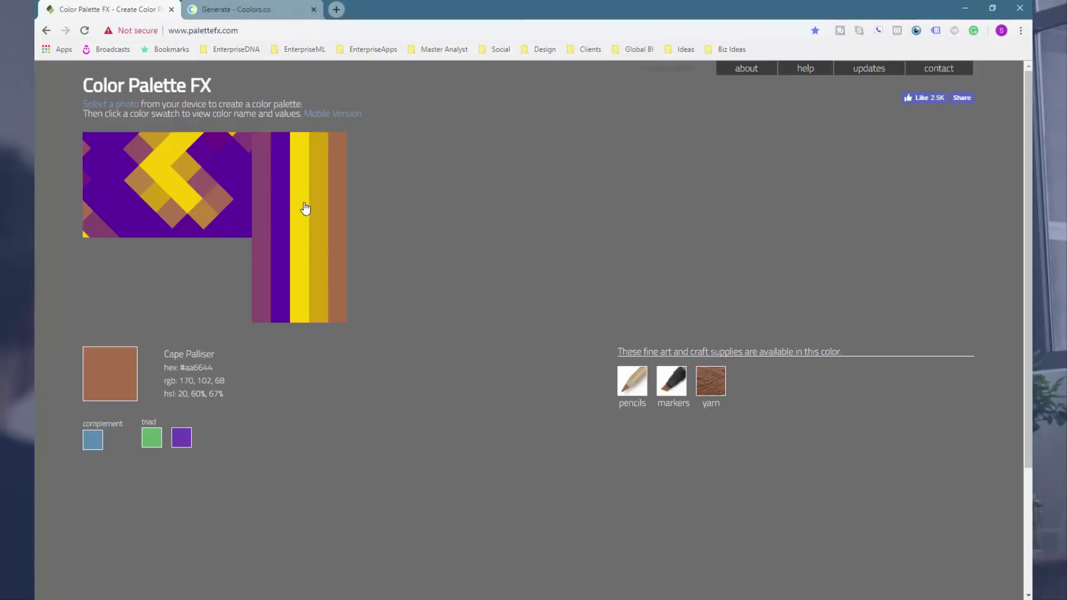
pyautogui.click(277, 9)
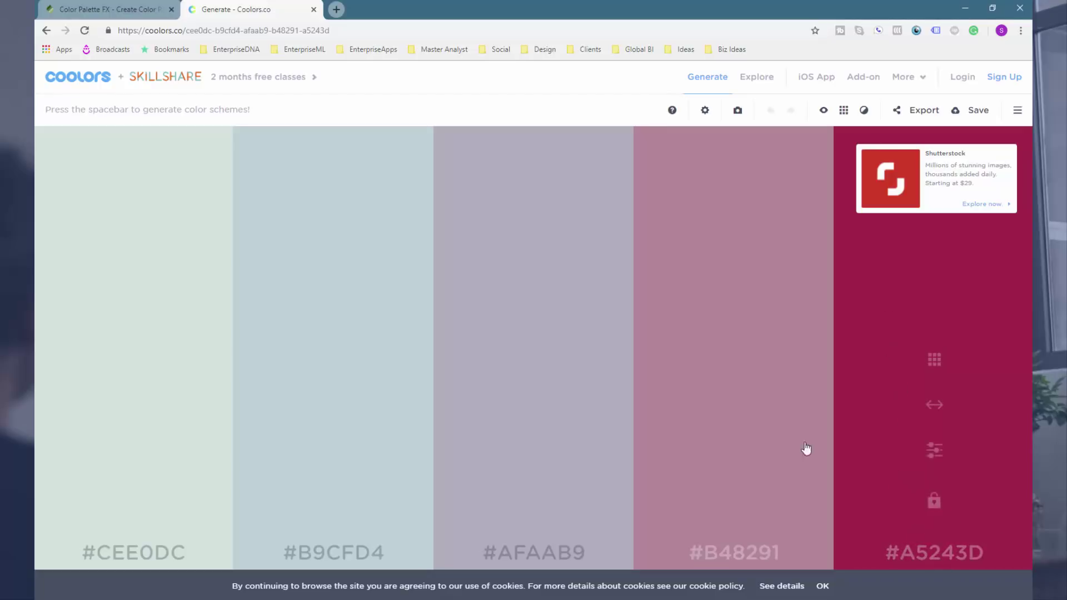
# Step: Bring the Notepad theme file back over the Color Palette FX page
pyautogui.hotkey('alt', 'Tab')
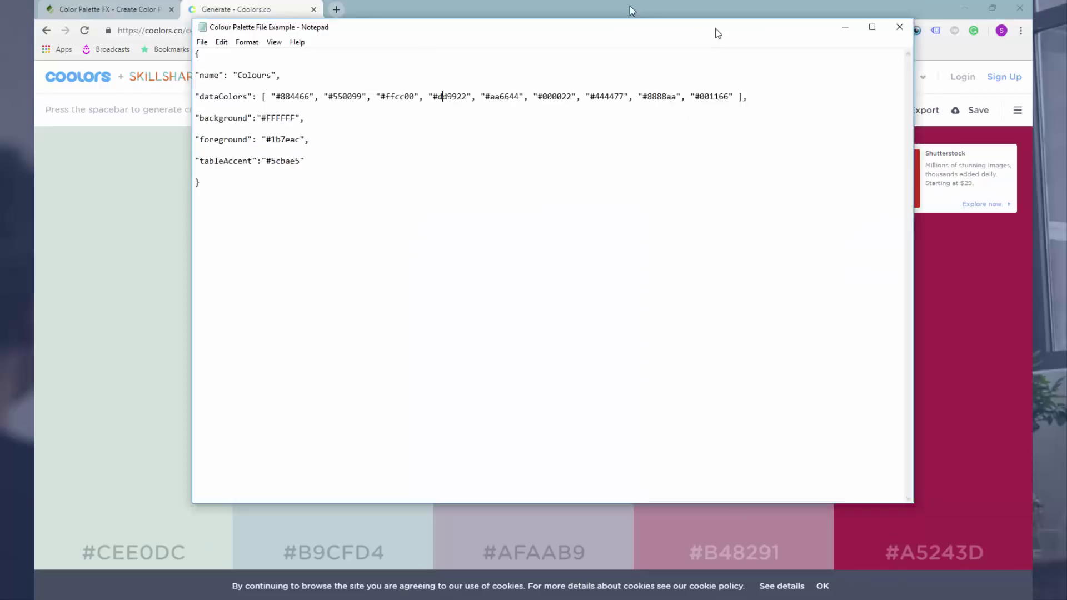
pyautogui.moveTo(716, 28); pyautogui.dragTo(655, 52)
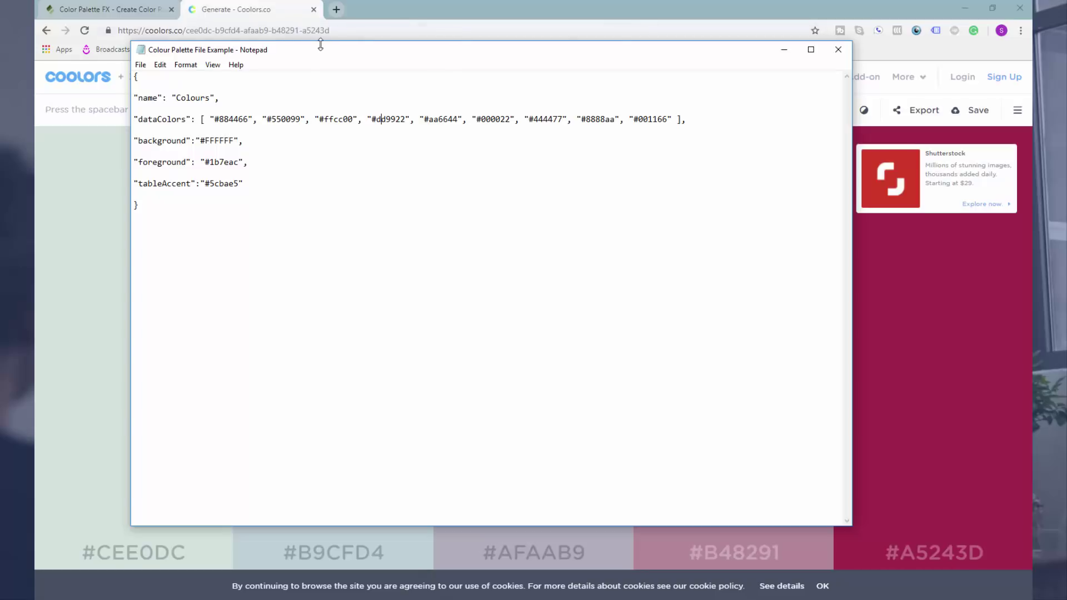
pyautogui.click(785, 50)
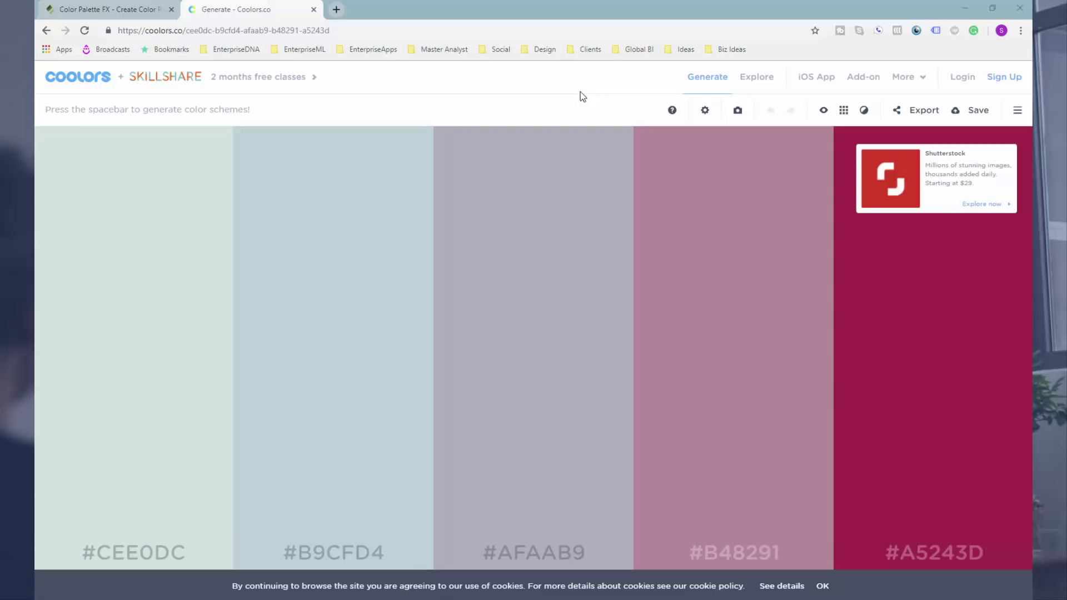
pyautogui.click(105, 9)
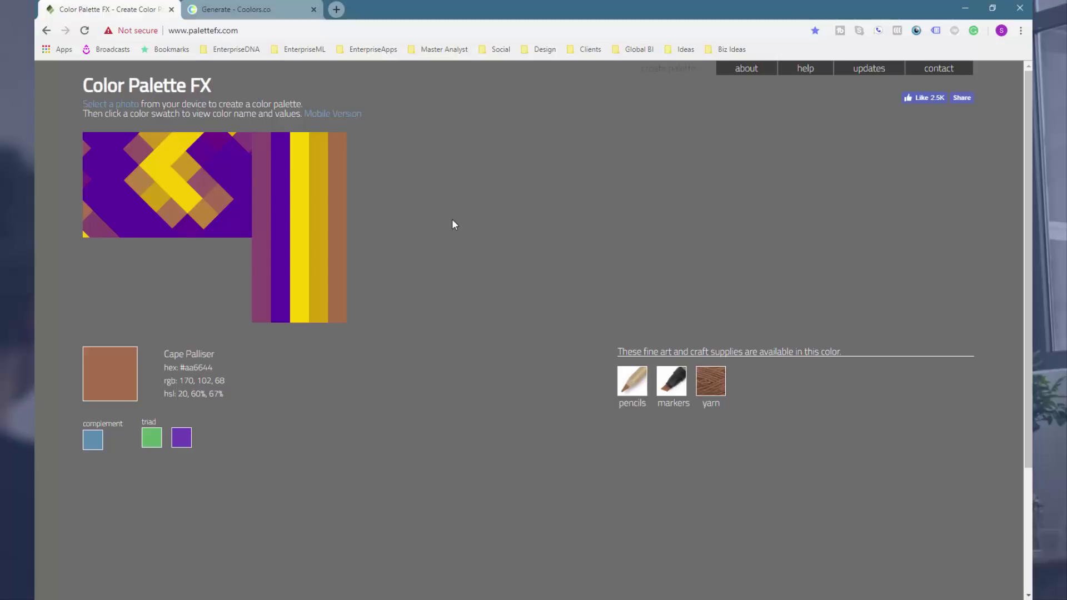
pyautogui.hotkey('alt', 'Tab')
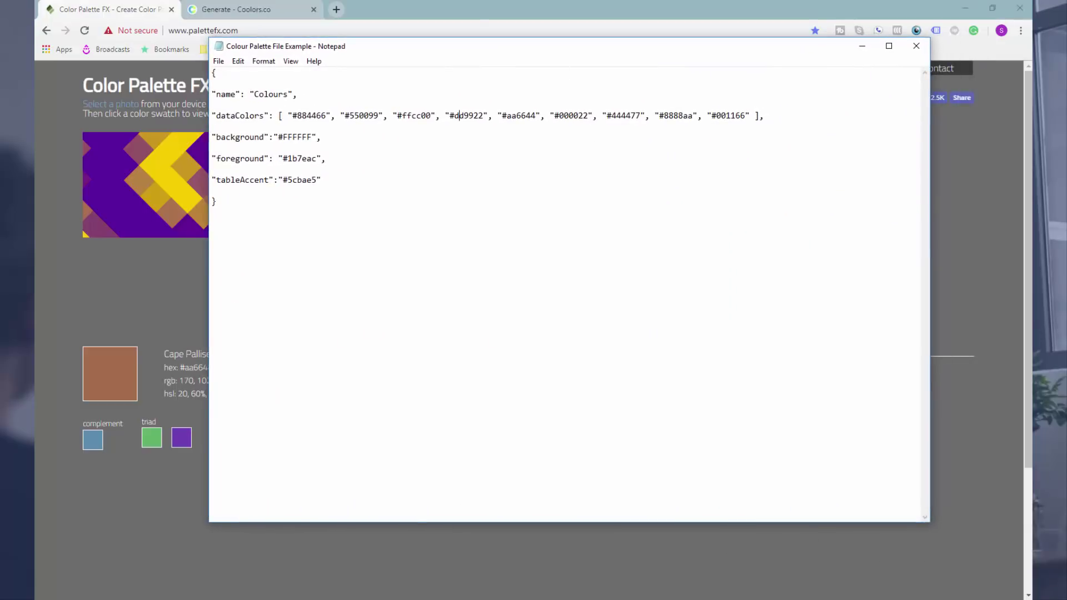
# Step: Return to the Performance Insights report in Power BI and open the Switch Theme list
pyautogui.moveTo(373, 592)
pyautogui.click(370, 550)
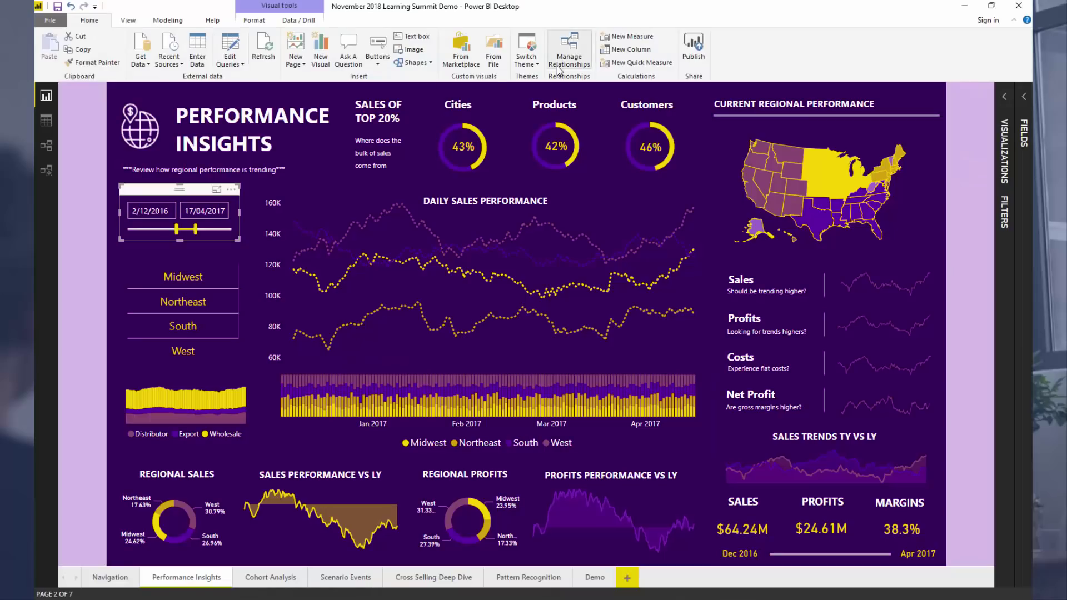
pyautogui.click(527, 56)
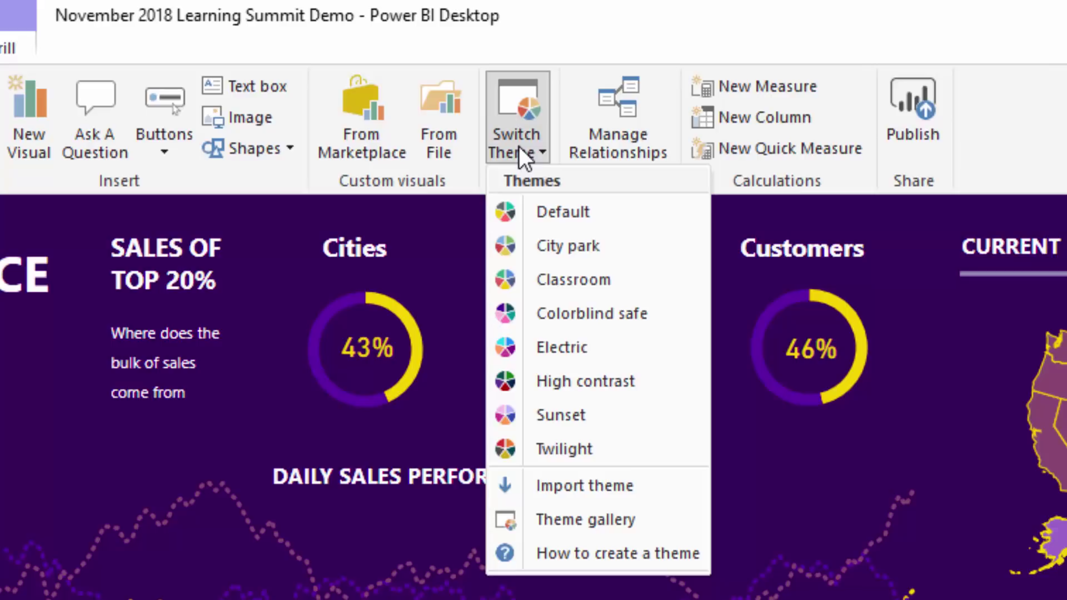
# Step: Close the themes list, expand the Visualizations pane and deselect all visuals
pyautogui.press('Escape')
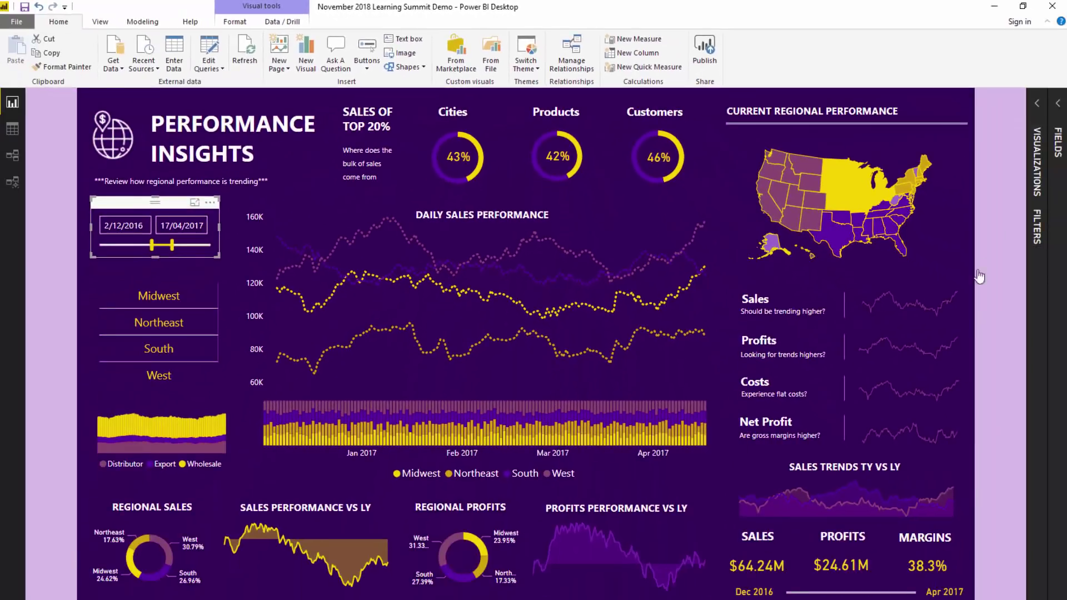
pyautogui.click(1036, 223)
pyautogui.click(983, 225)
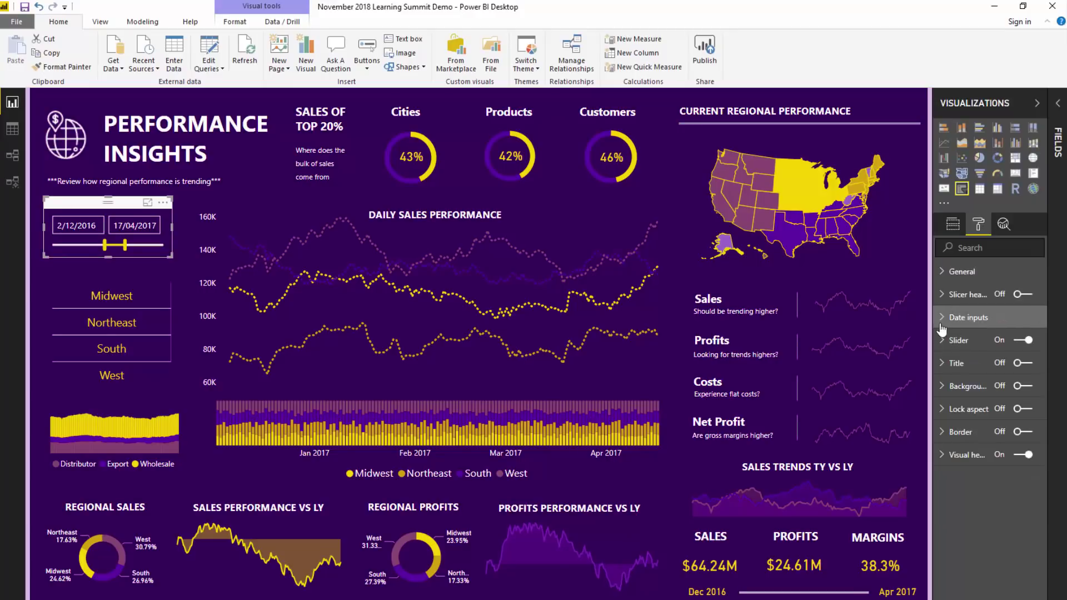
pyautogui.click(921, 110)
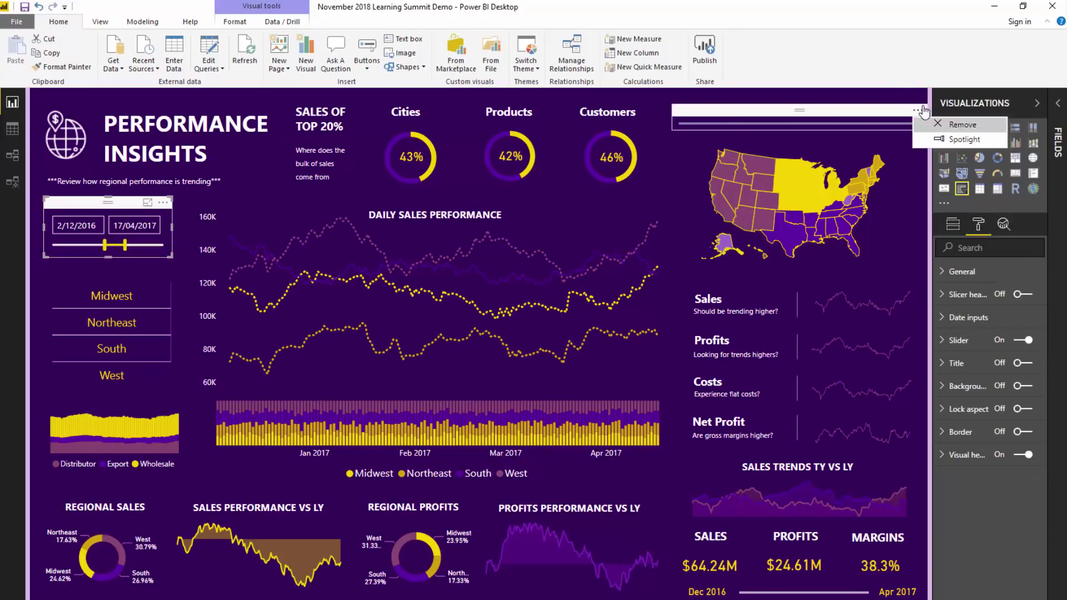
pyautogui.click(673, 105)
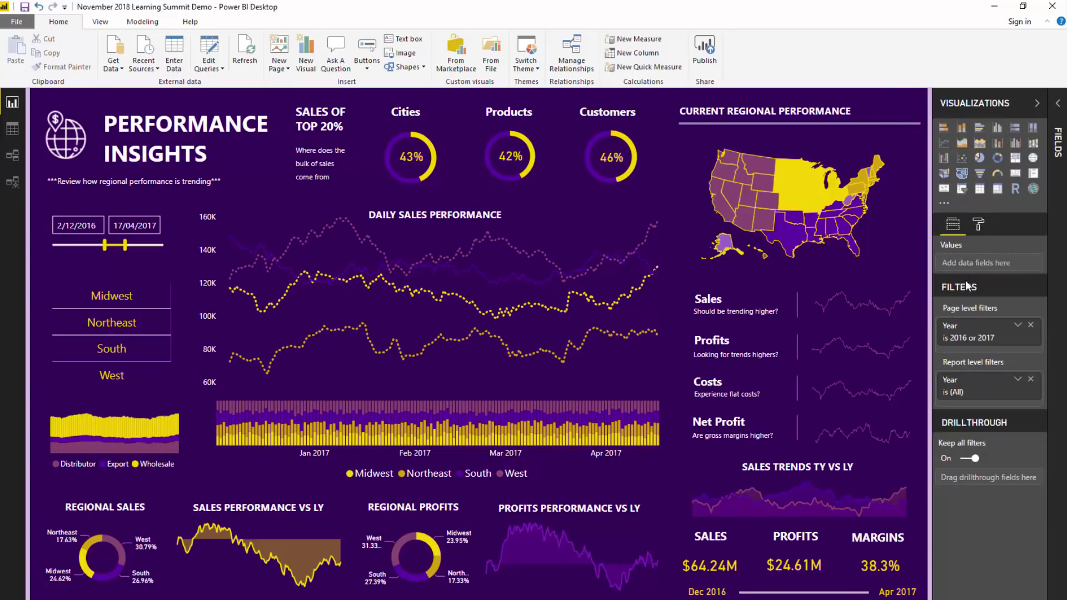
# Step: Open the Page Background colour choices, then return to Color Palette FX in Chrome
pyautogui.click(981, 220)
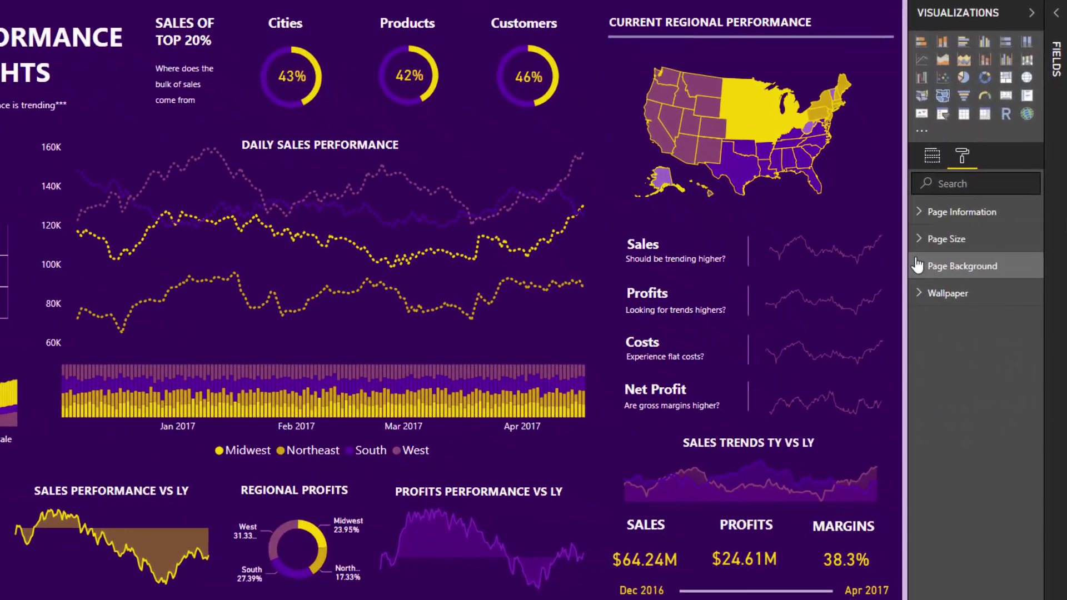
pyautogui.click(956, 319)
pyautogui.click(945, 312)
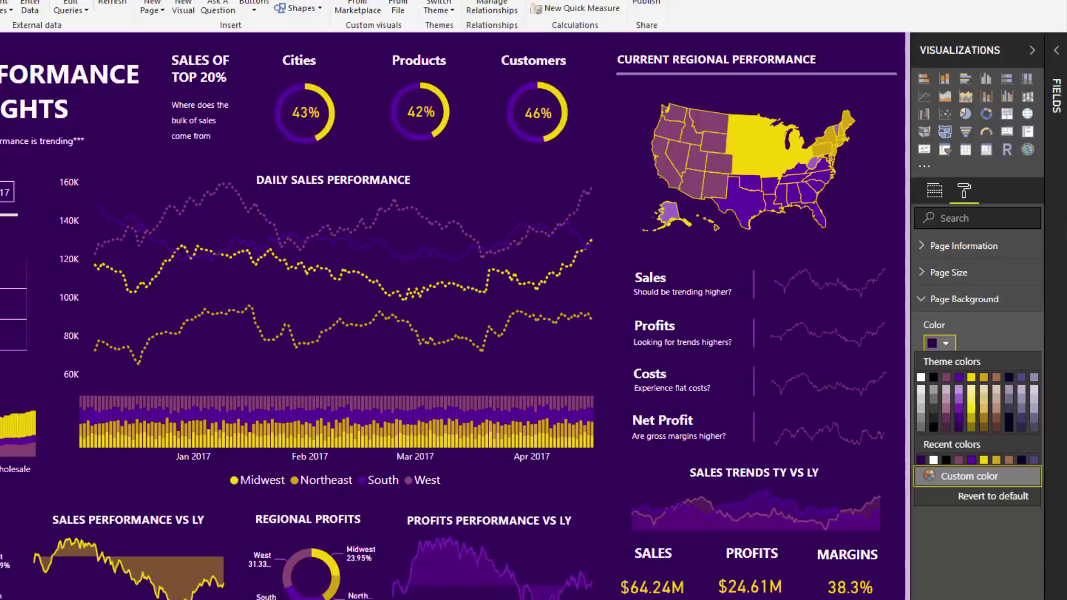
pyautogui.moveTo(201, 592)
pyautogui.click(270, 559)
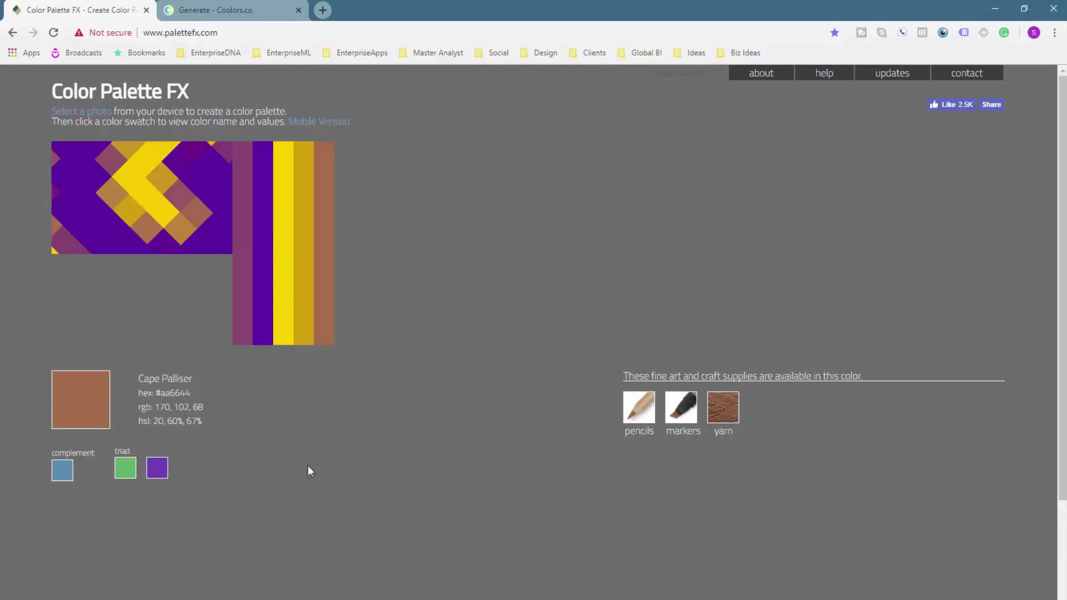
# Step: Switch back to Power BI Desktop with the page background theme colours showing
pyautogui.click(328, 578)
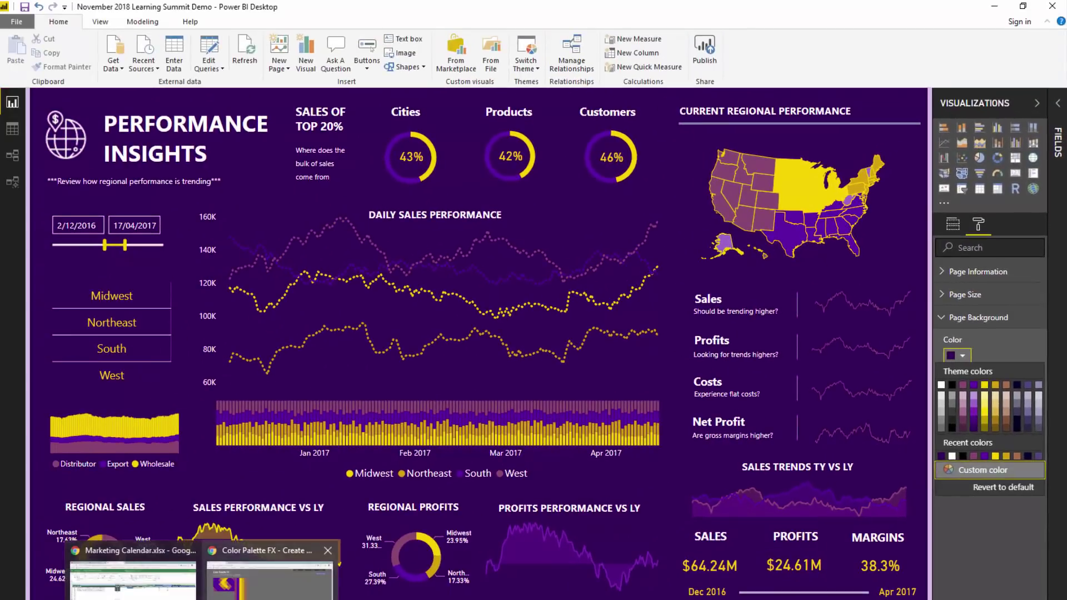
pyautogui.click(278, 489)
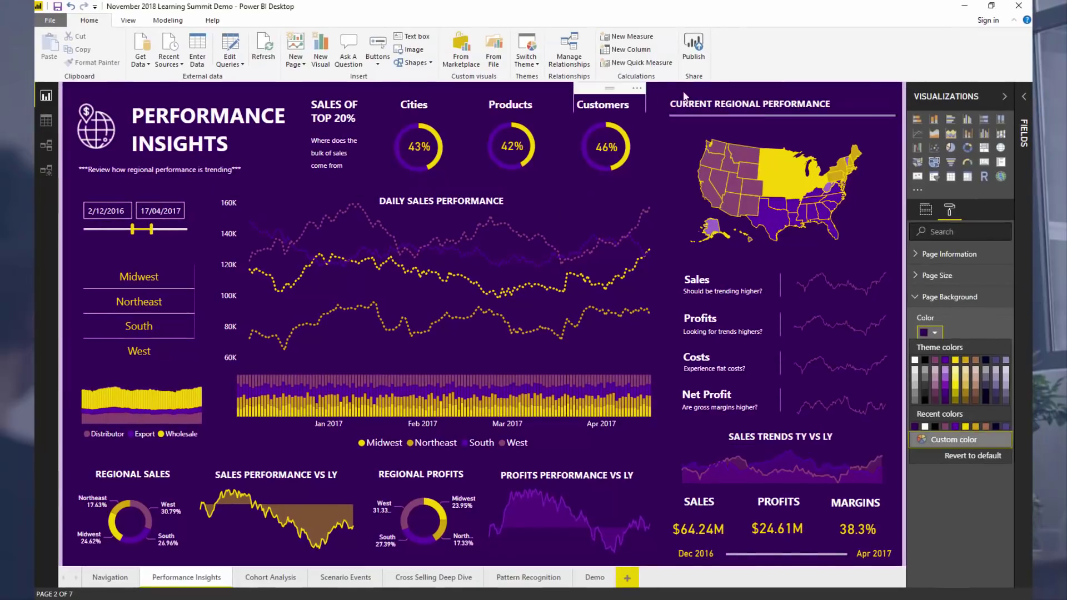
pyautogui.moveTo(656, 110)
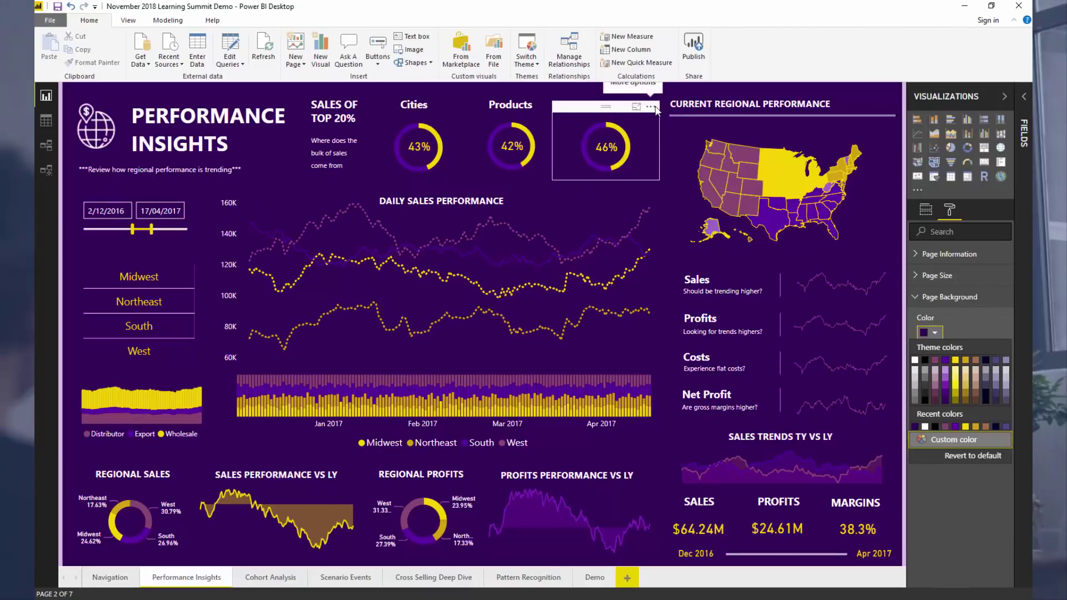